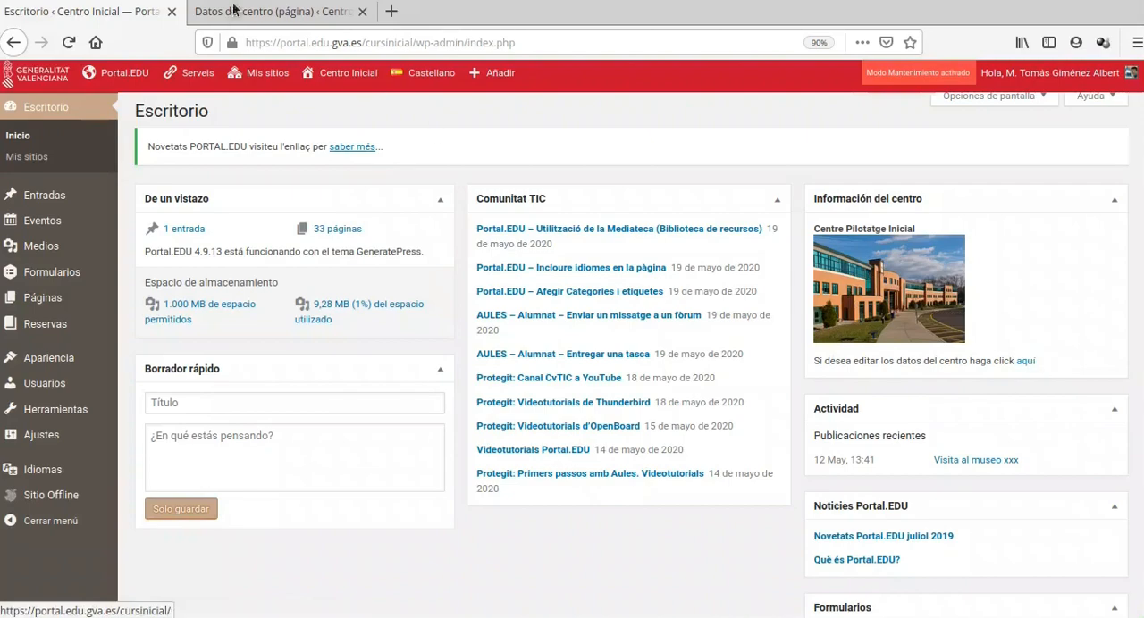
Examine the centre's data form, from its name, code and friendly URL down to the centre image, and close it
{"action": "left_click", "coordinate": [272, 12]}
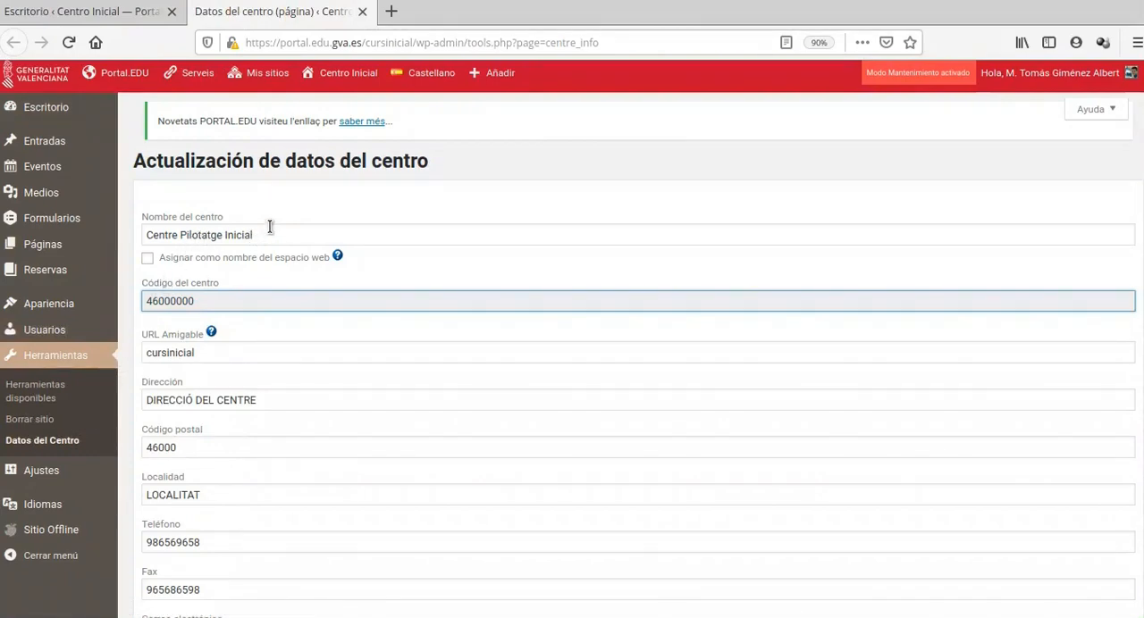
{"action": "scroll", "coordinate": [270, 227], "scroll_direction": "down", "scroll_amount": 1}
{"action": "scroll", "coordinate": [268, 201], "scroll_direction": "down", "scroll_amount": 1}
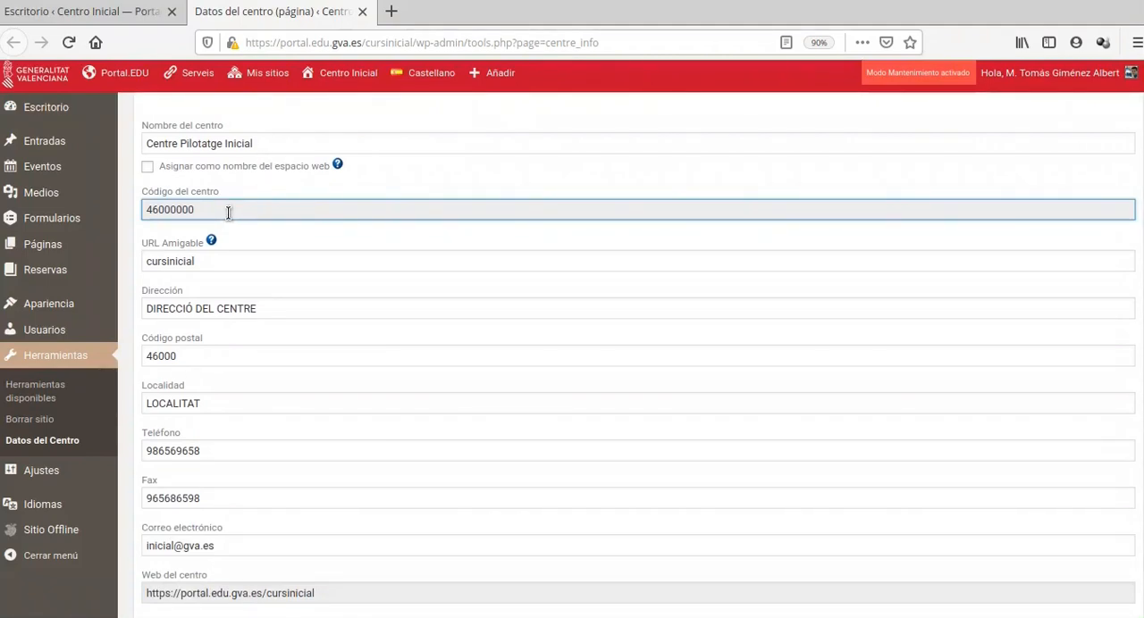
{"action": "scroll", "coordinate": [229, 213], "scroll_direction": "down", "scroll_amount": 2}
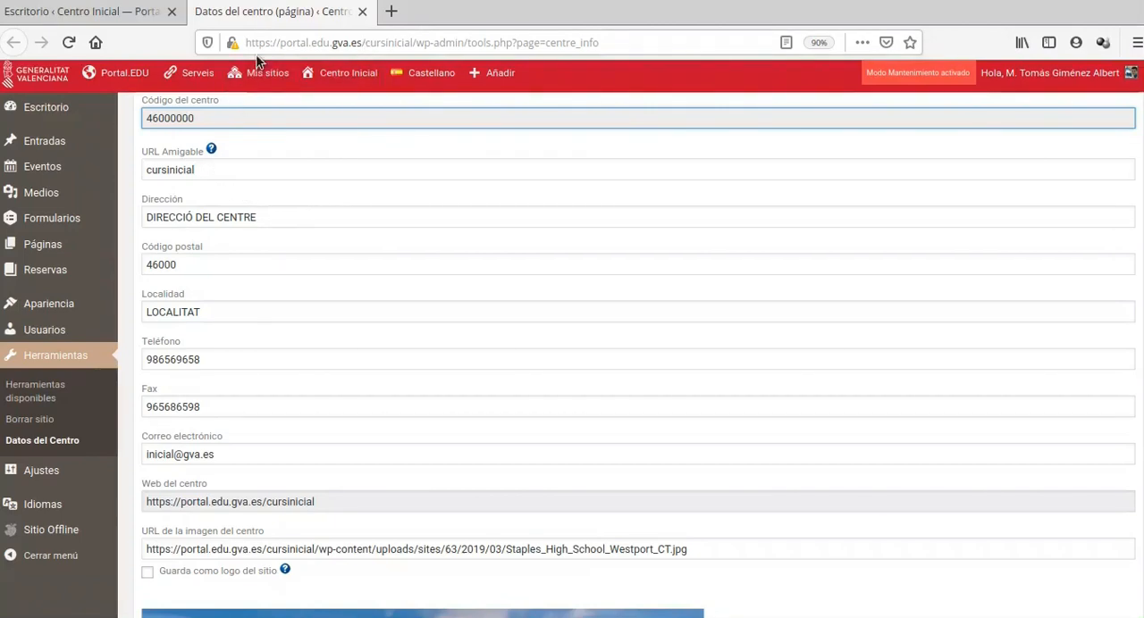
{"action": "double_click", "coordinate": [204, 170]}
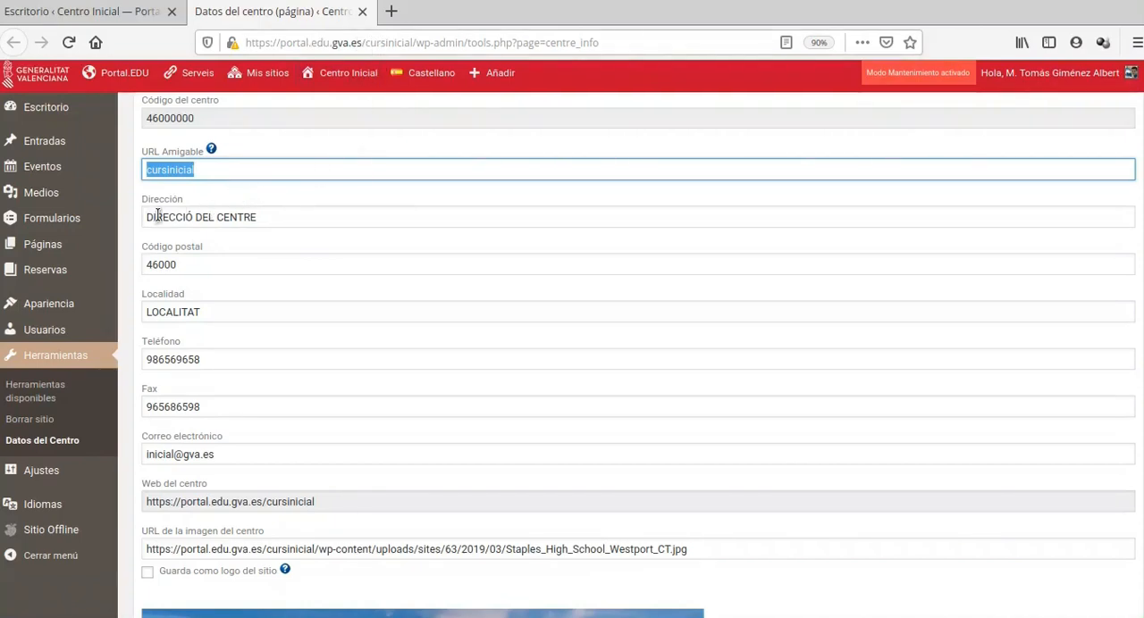
{"action": "scroll", "coordinate": [164, 207], "scroll_direction": "down", "scroll_amount": 2}
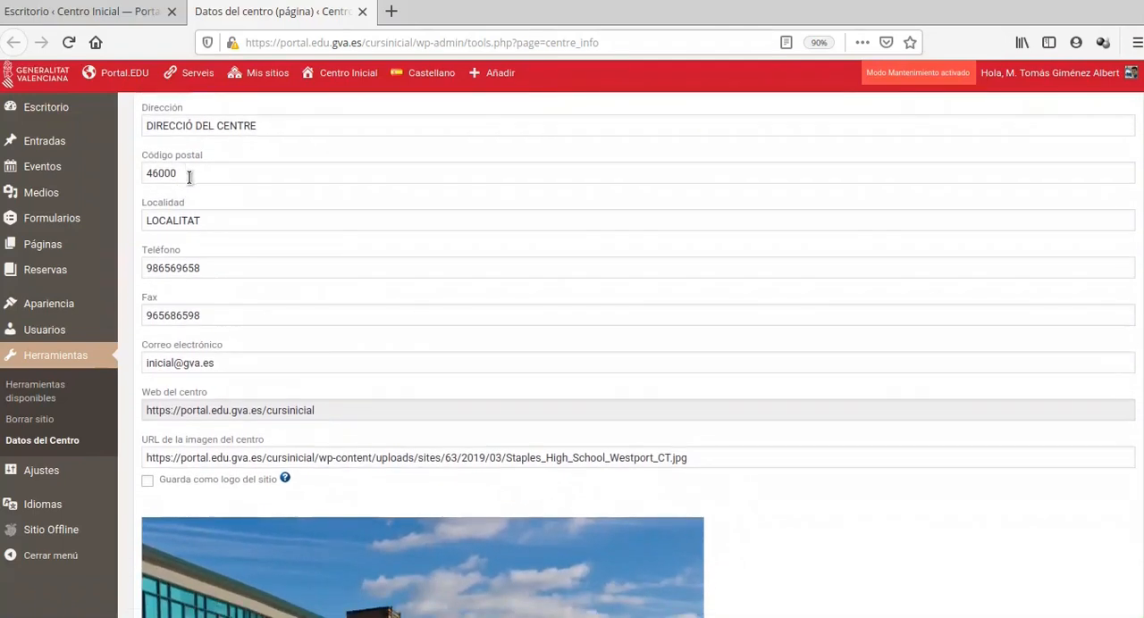
{"action": "scroll", "coordinate": [253, 209], "scroll_direction": "down", "scroll_amount": 2}
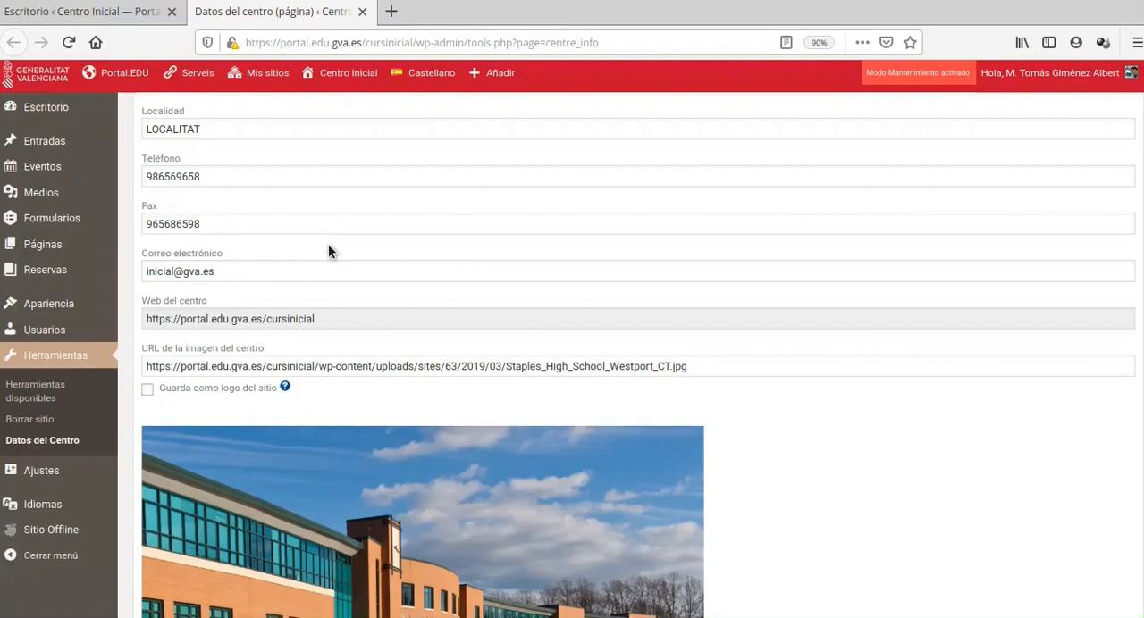
{"action": "scroll", "coordinate": [328, 251], "scroll_direction": "down", "scroll_amount": 1}
{"action": "scroll", "coordinate": [327, 244], "scroll_direction": "down", "scroll_amount": 2}
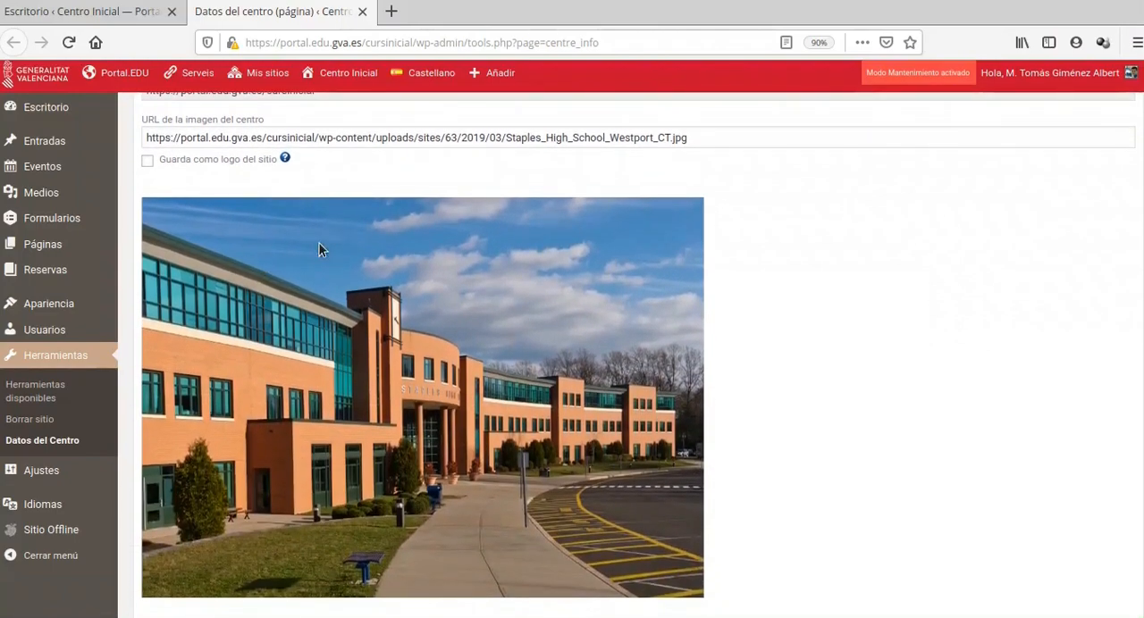
{"action": "scroll", "coordinate": [229, 273], "scroll_direction": "down", "scroll_amount": 1}
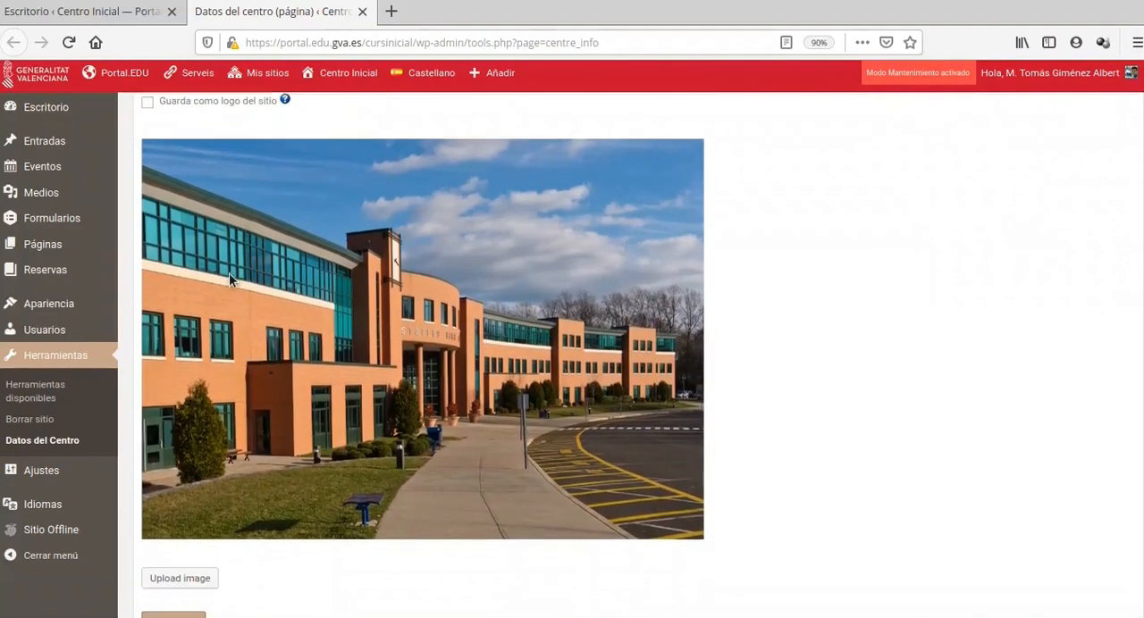
{"action": "scroll", "coordinate": [192, 188], "scroll_direction": "up", "scroll_amount": 1}
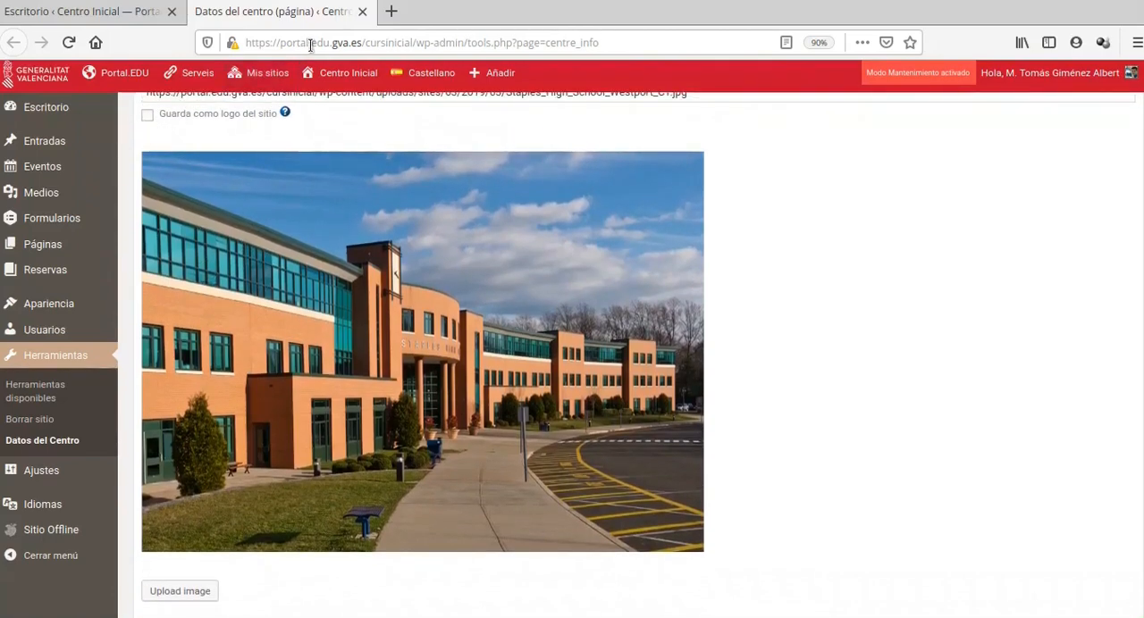
{"action": "left_click", "coordinate": [364, 12]}
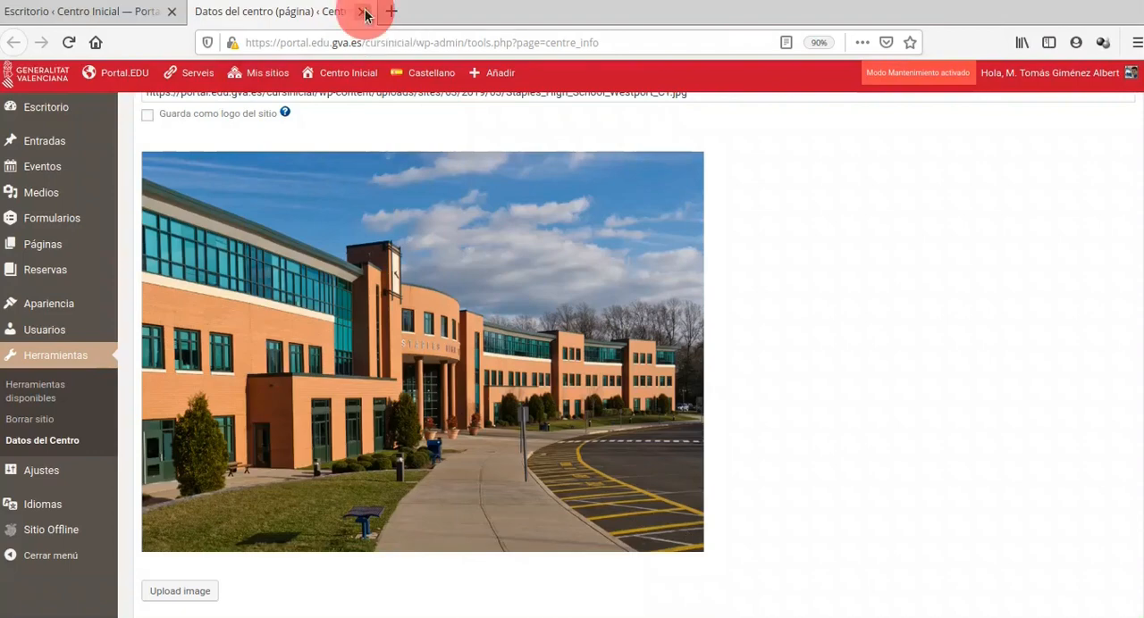
Open the El centro page for editing from the site's page list
{"action": "mouse_move", "coordinate": [83, 310]}
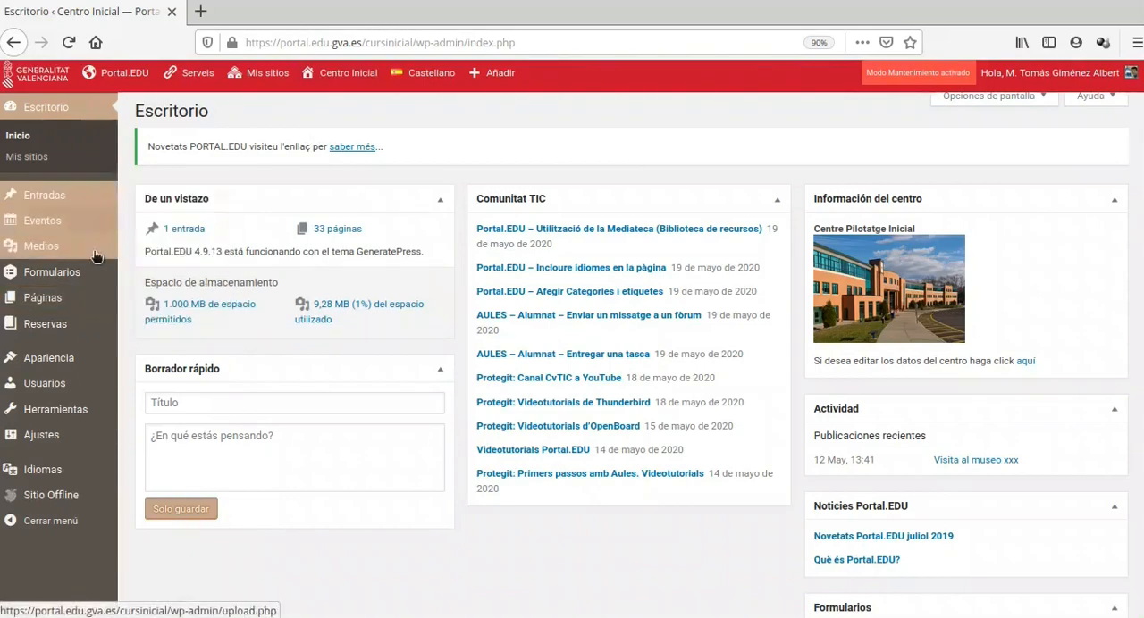
{"action": "left_click", "coordinate": [63, 297]}
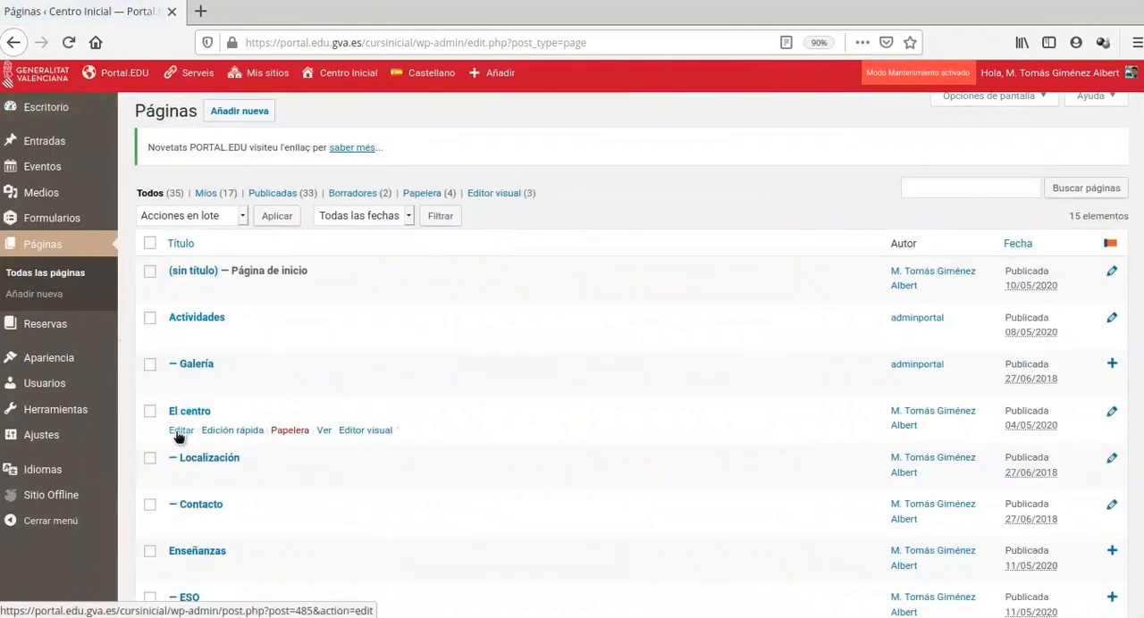
{"action": "left_click", "coordinate": [180, 433]}
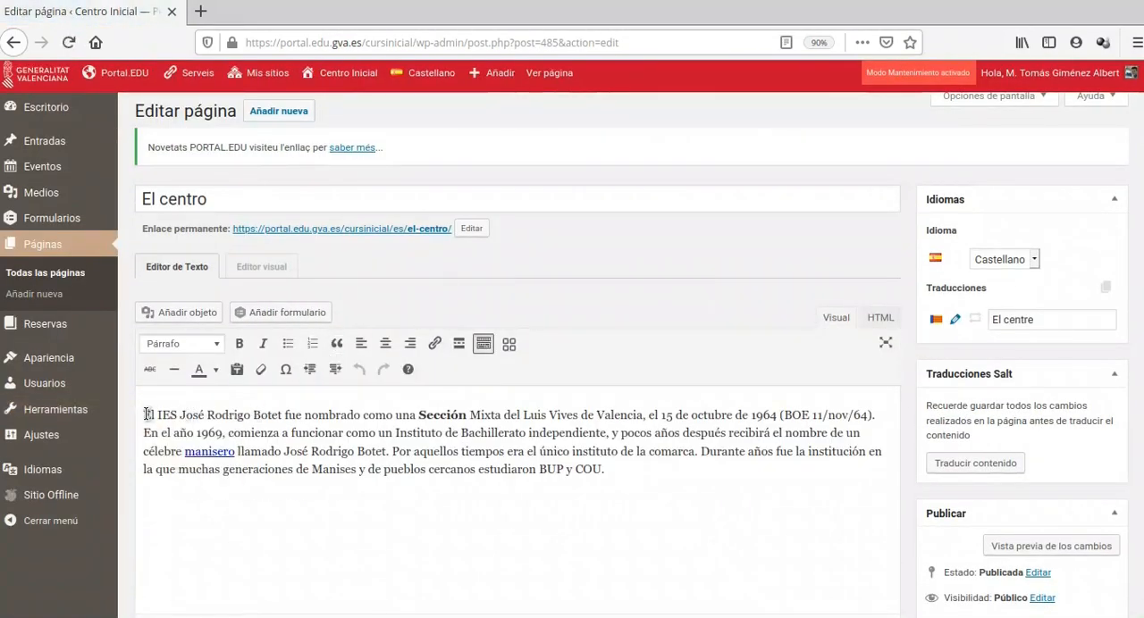
Insert the shortcode [centre_info] on its own line above the first paragraph of the El centro page
{"action": "left_click", "coordinate": [147, 414]}
{"action": "key", "text": "Return"}
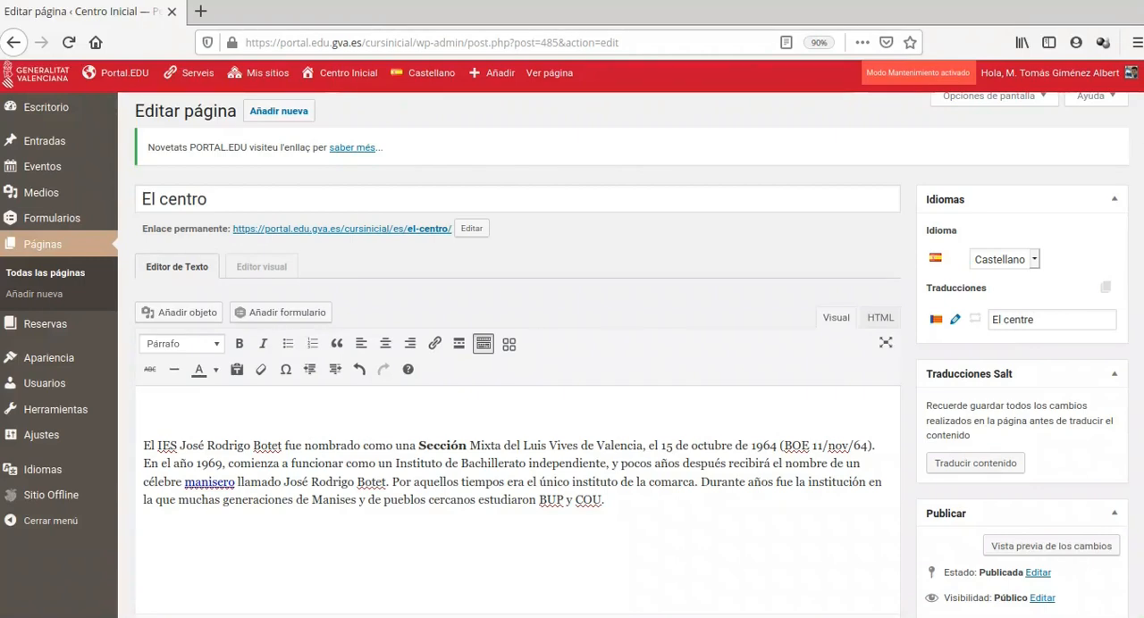
{"action": "left_click", "coordinate": [165, 411]}
{"action": "type", "text": "[centre_info]"}
Preview the page changes, examine how the centre information block is displayed, and close the preview
{"action": "left_click", "coordinate": [1032, 547]}
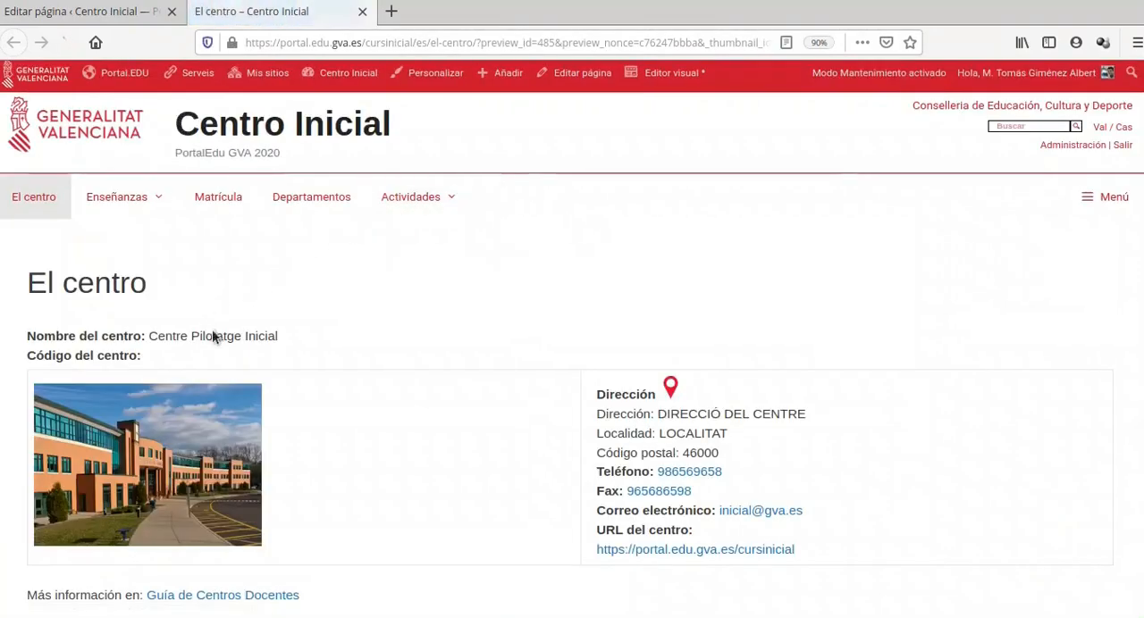
{"action": "scroll", "coordinate": [215, 338], "scroll_direction": "down", "scroll_amount": 2}
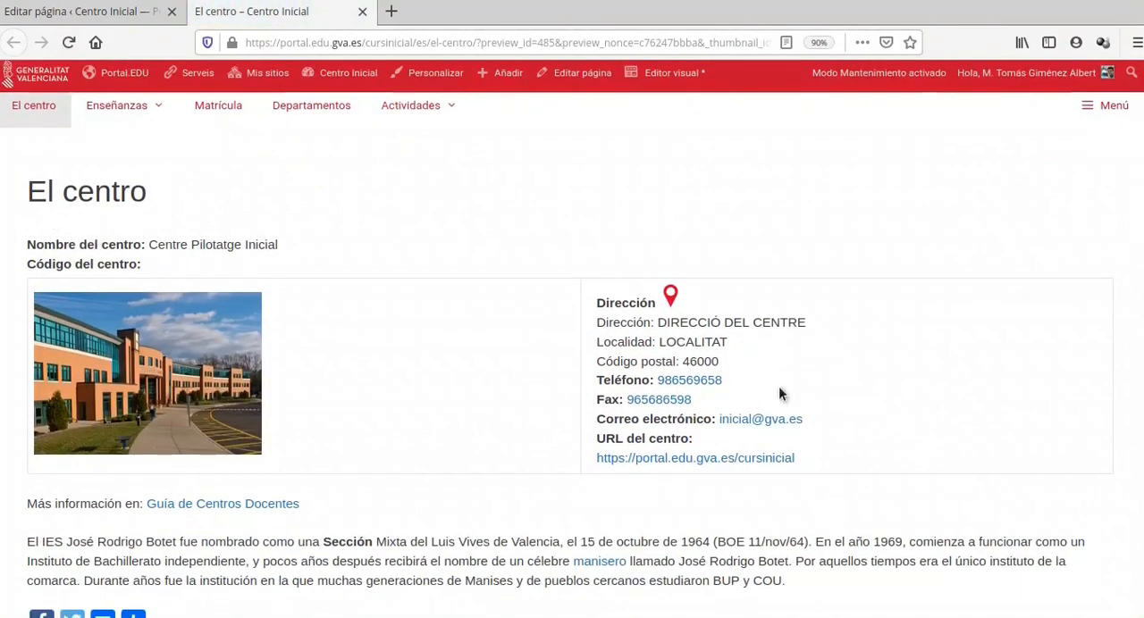
{"action": "scroll", "coordinate": [324, 385], "scroll_direction": "down", "scroll_amount": 3}
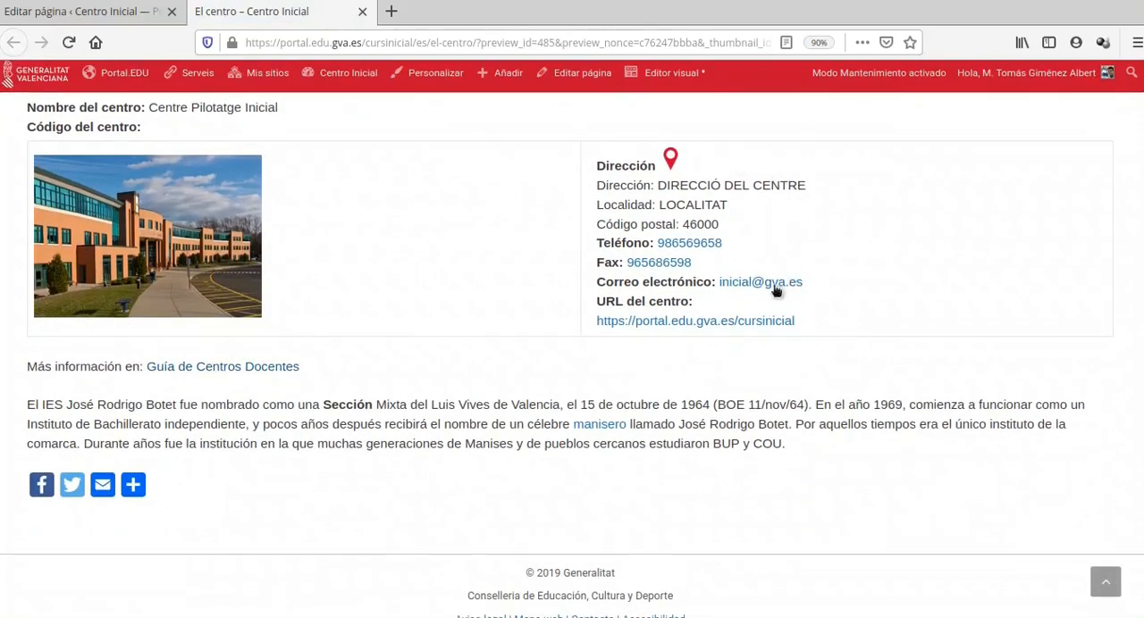
{"action": "left_click", "coordinate": [362, 11]}
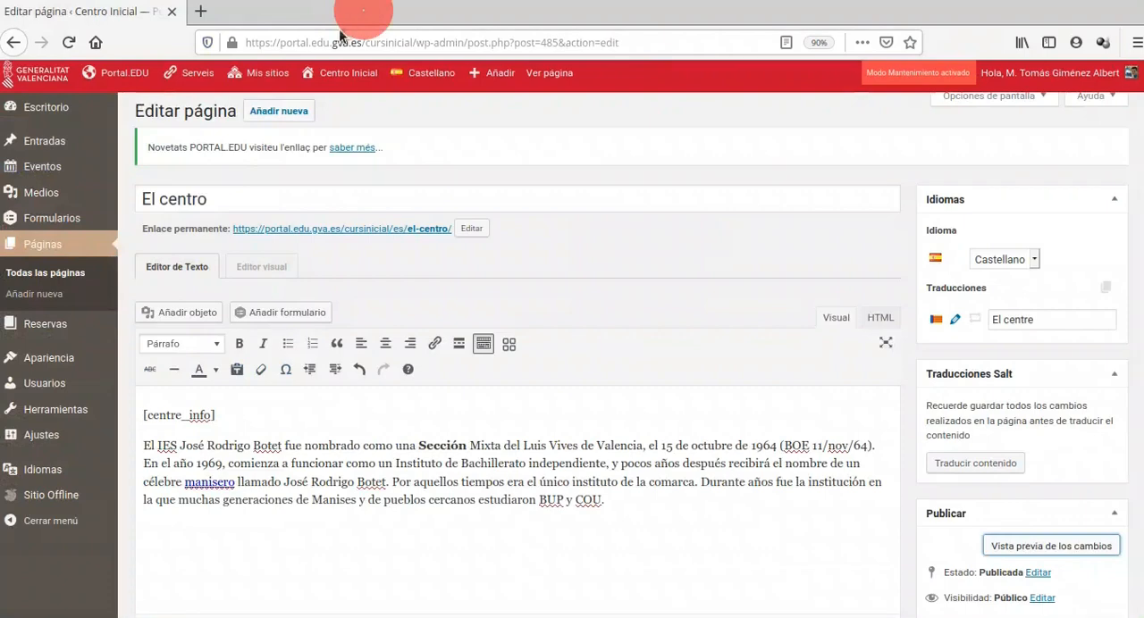
Delete the [centre_info] shortcode and its empty line from the page text
{"action": "triple_click", "coordinate": [192, 414]}
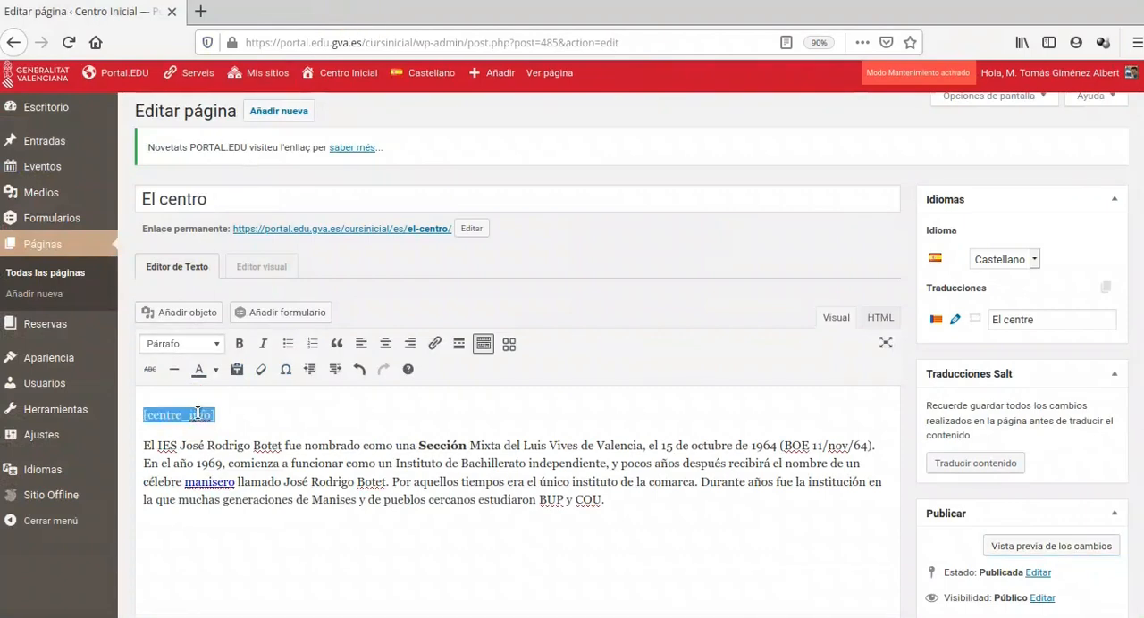
{"action": "key", "text": "Delete"}
{"action": "key", "text": "Delete"}
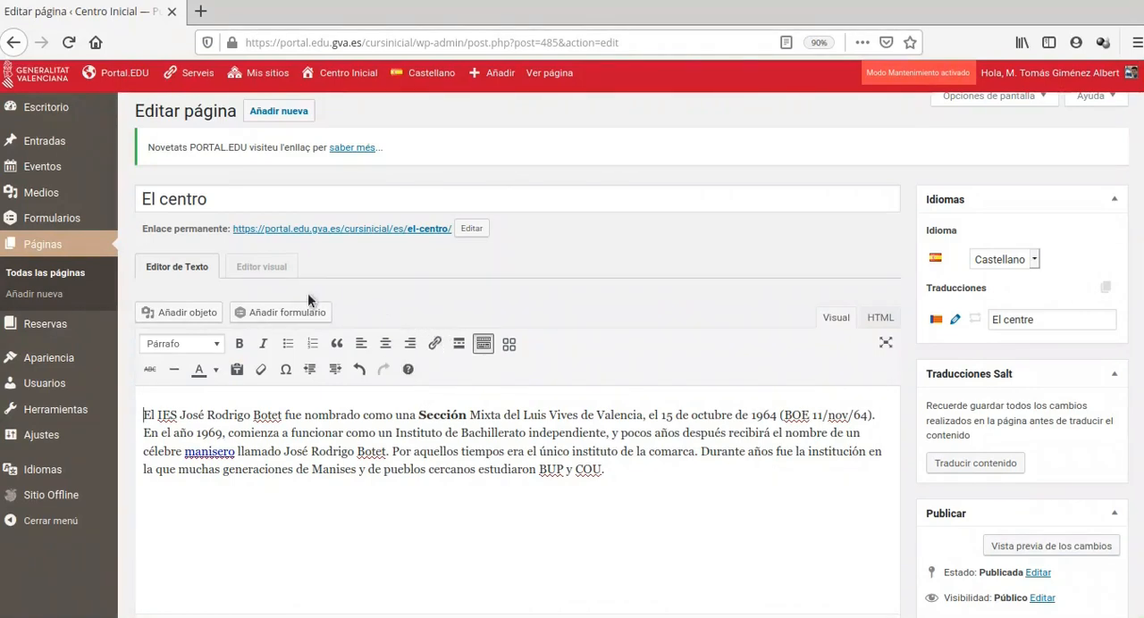
Switch the page to the visual editor and place the Widget de Información del Centro from Portal.EDU Widgets above the text
{"action": "left_click", "coordinate": [261, 268]}
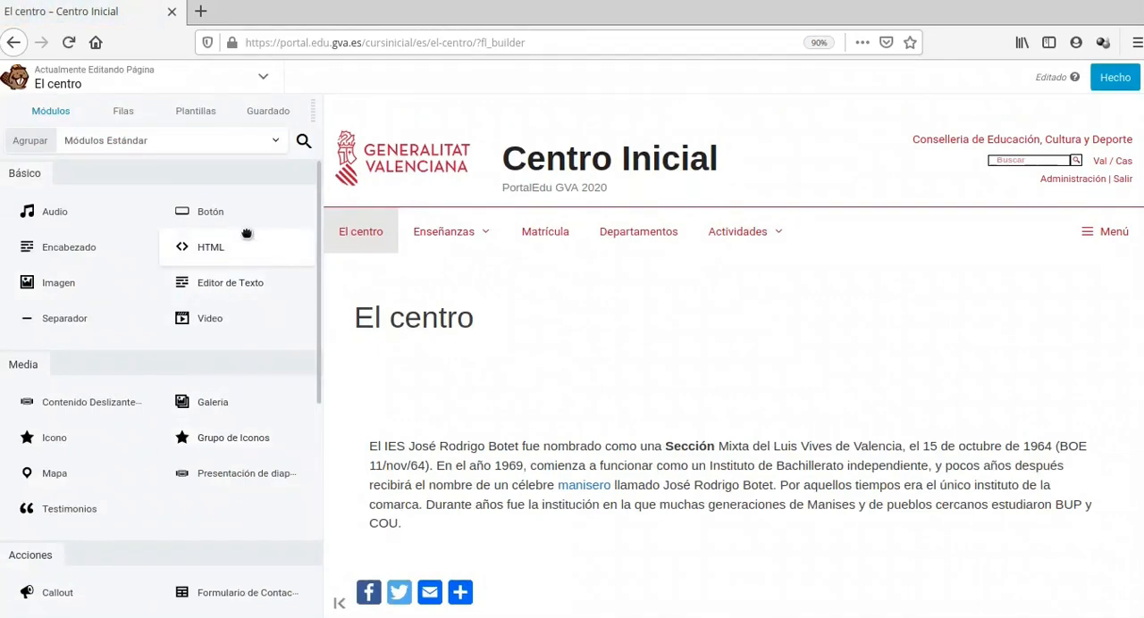
{"action": "left_click", "coordinate": [109, 145]}
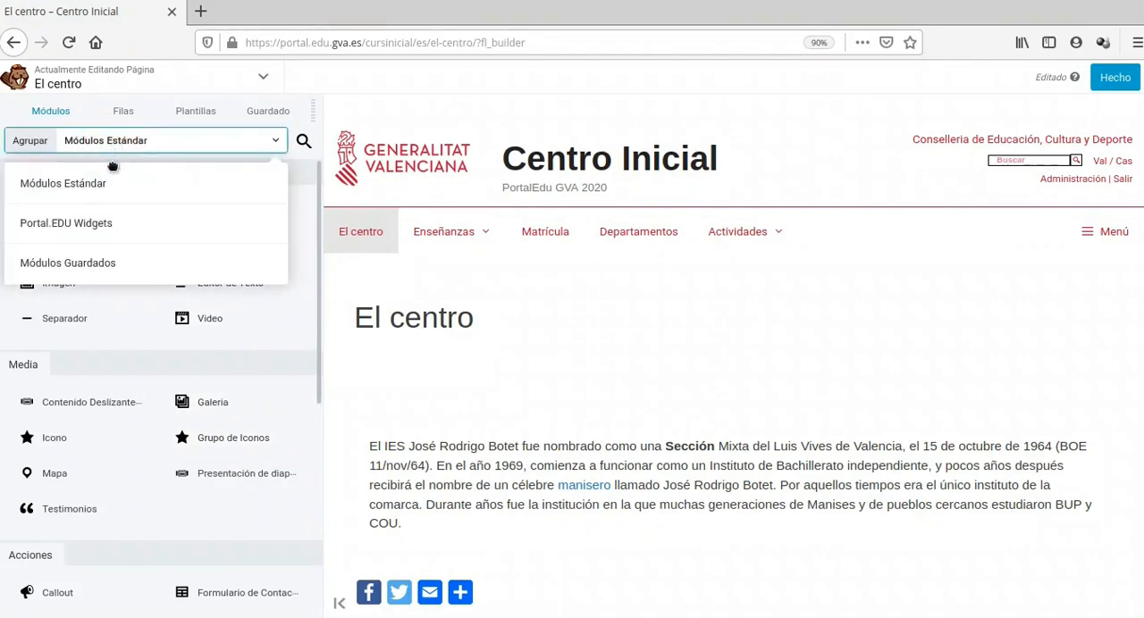
{"action": "left_click", "coordinate": [121, 223]}
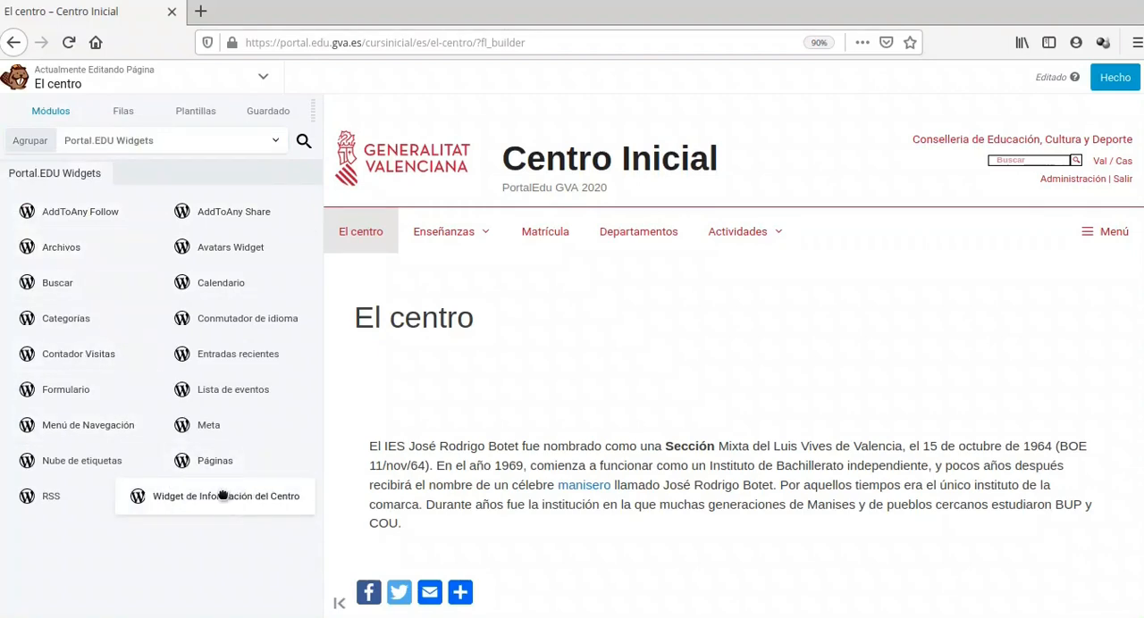
{"action": "left_click_drag", "start_coordinate": [214, 499], "coordinate": [550, 422]}
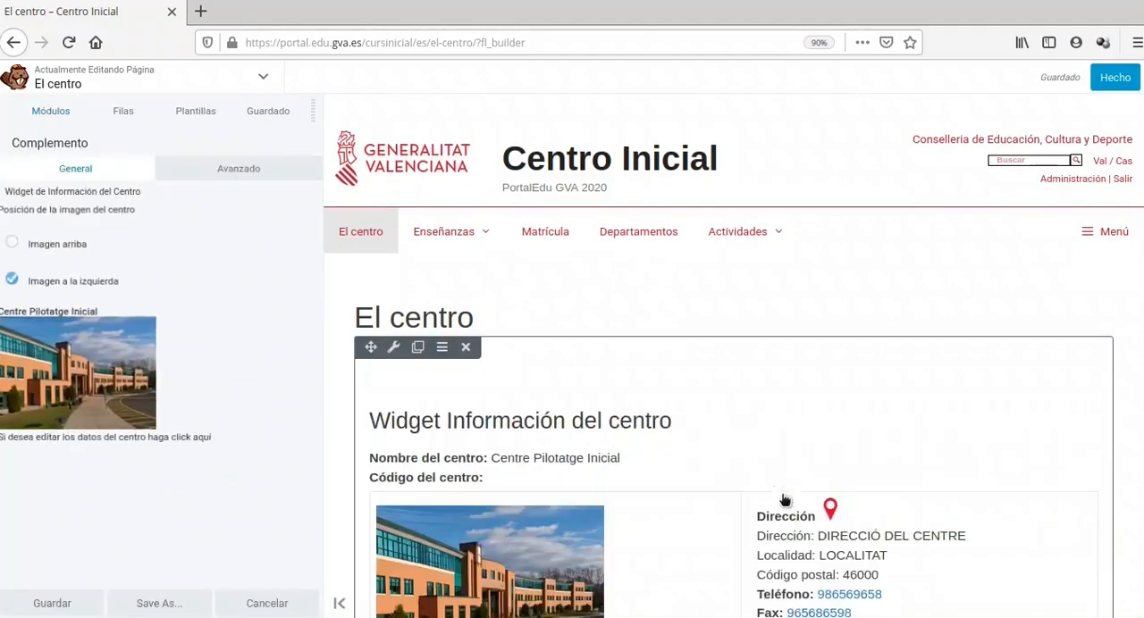
Check the placed centre information widget and finish editing the page to reach the publishing options
{"action": "scroll", "coordinate": [713, 443], "scroll_direction": "down", "scroll_amount": 5}
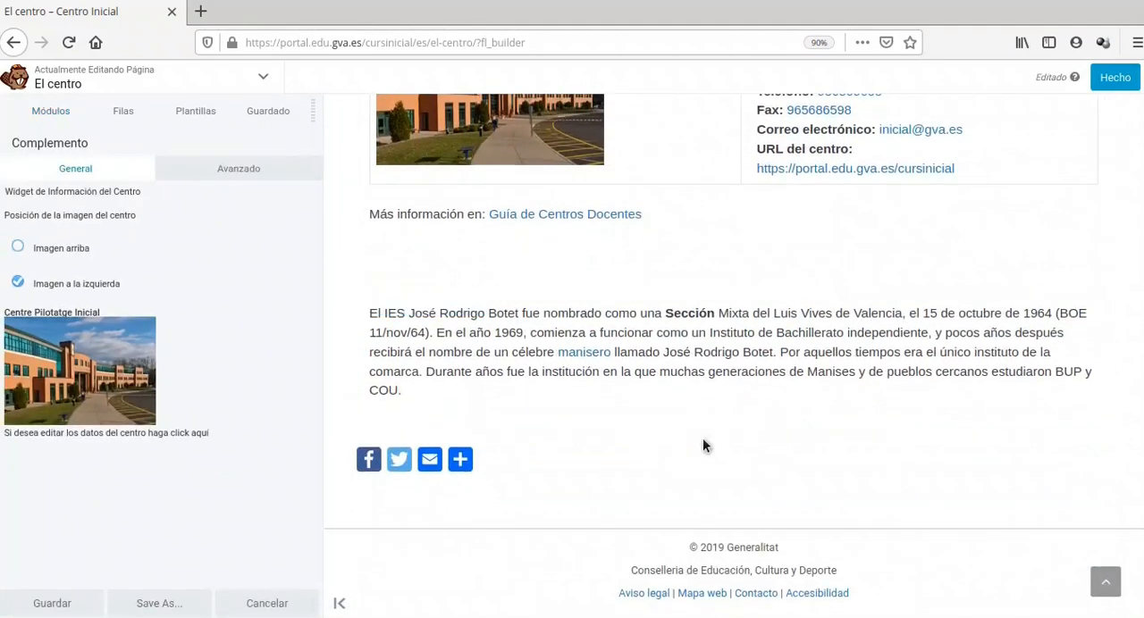
{"action": "scroll", "coordinate": [705, 444], "scroll_direction": "up", "scroll_amount": 4}
{"action": "left_click", "coordinate": [1128, 76]}
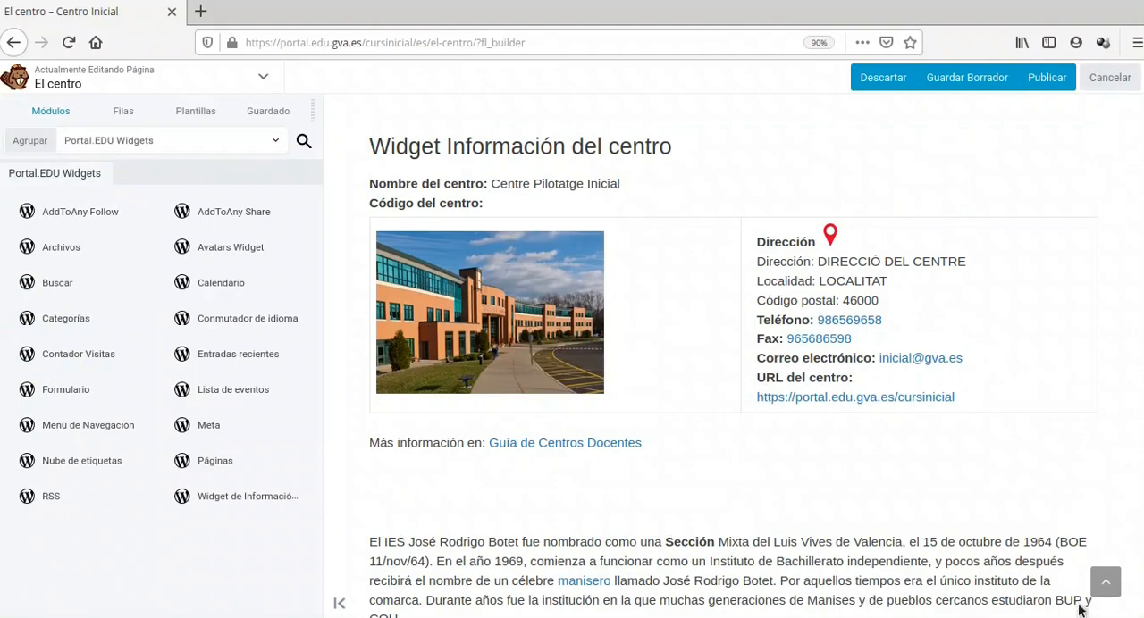